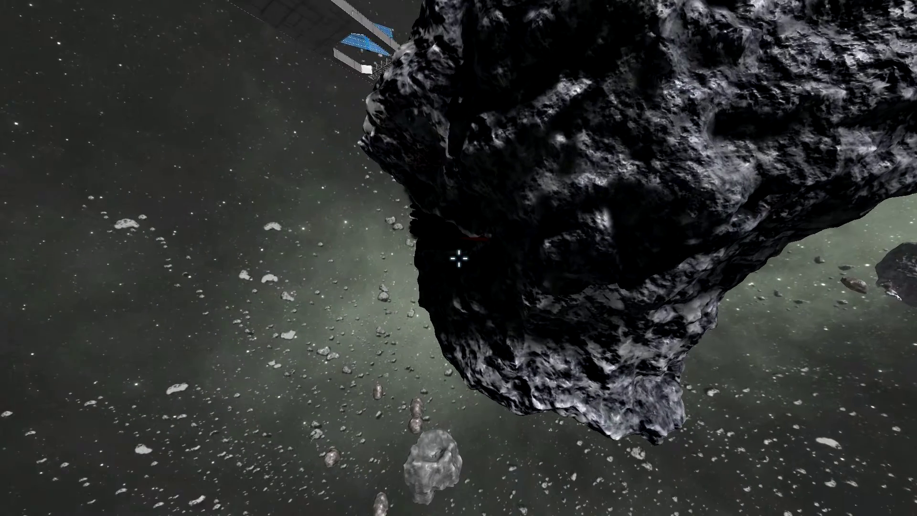
- Fly the astronaut up to the asteroid's shadowed face until the red-lit tunnel opening appears
key("w")
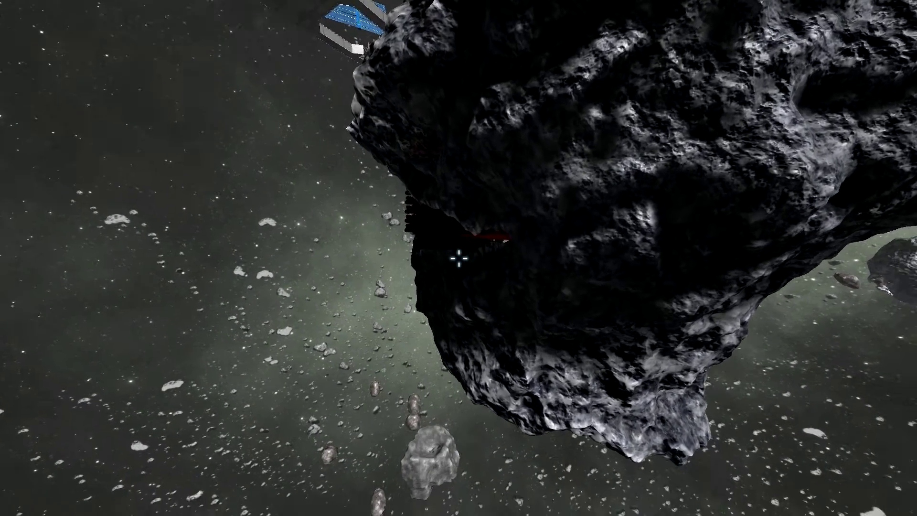
key("w")
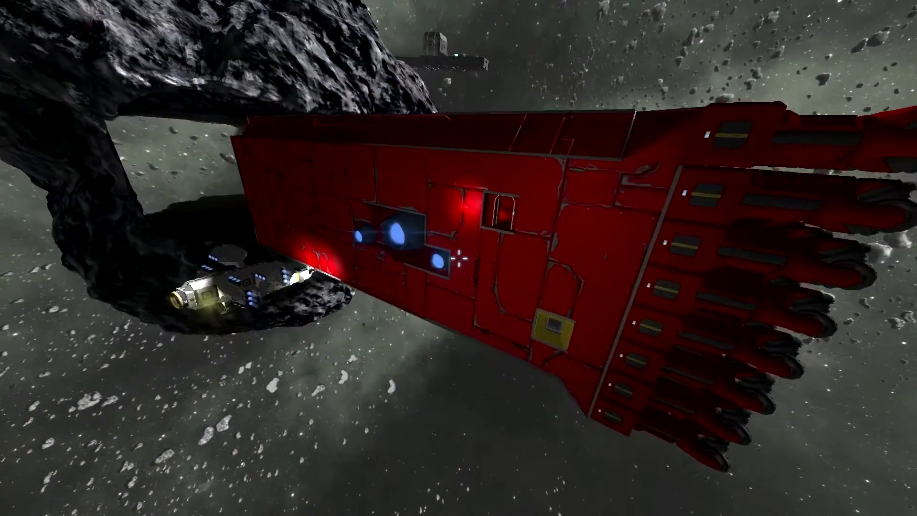
- Show the status readouts: full health, 70% energy, and Platform 190 m away
key("Tab")
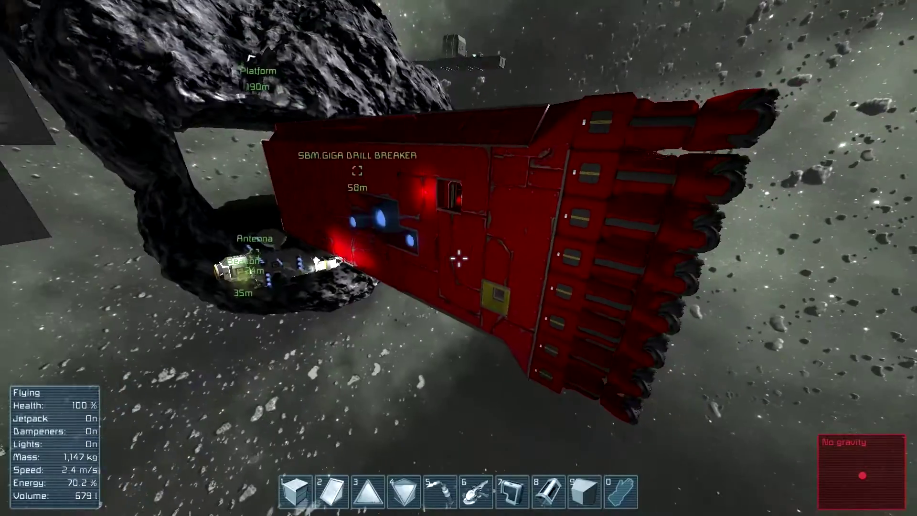